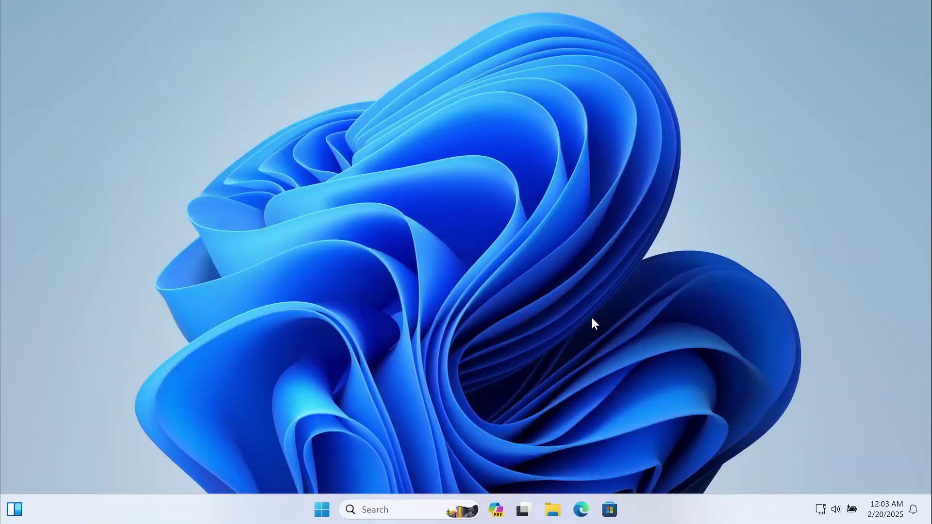
In File Explorer's Downloads folder, select Captivating_Turkey_Tour - Tour Detail.pdf.
left_click(553, 509)
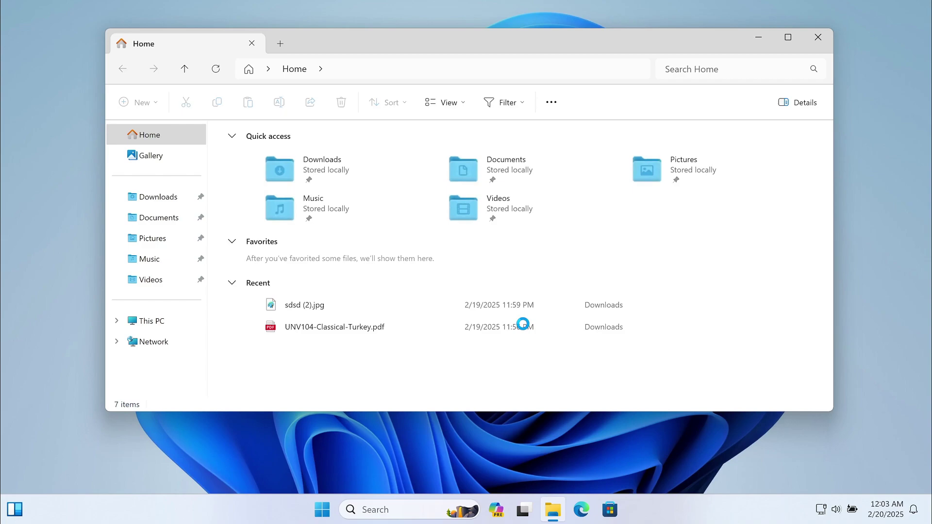
left_click(158, 199)
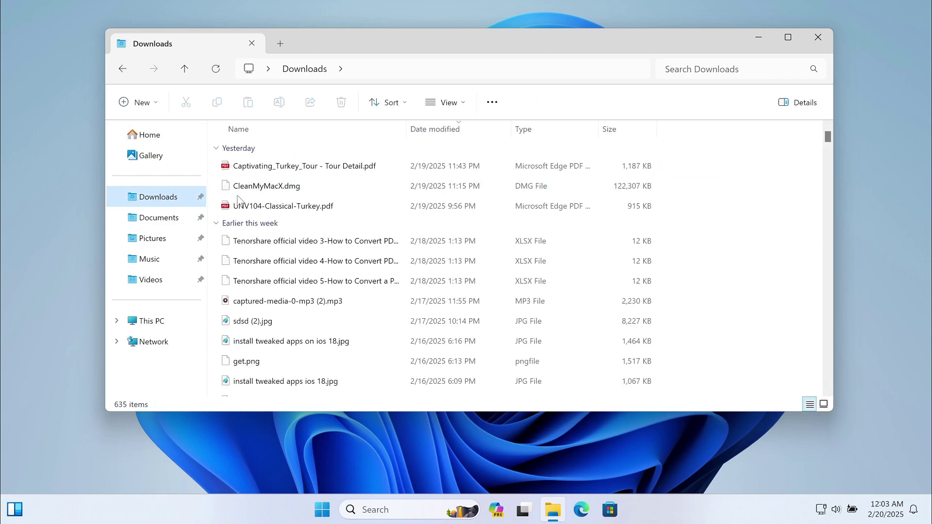
left_click(269, 168)
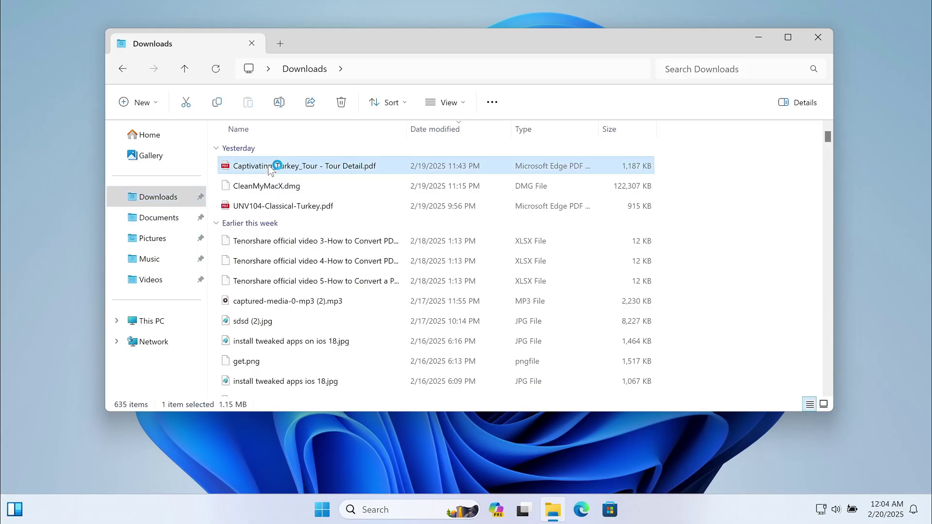
Open Captivating_Turkey_Tour - Tour Detail.pdf in Edge's PDF viewer, showing page 1 of 3.
double_click(270, 168)
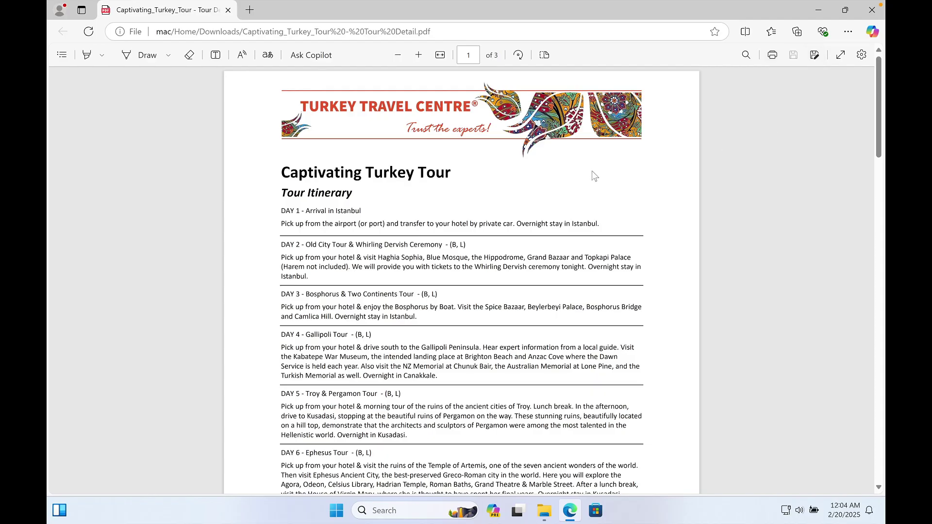
Use Snipping Tool to capture the itinerary's first page as Screenshot 2025-02-20 000552.jpg.
left_click(341, 512)
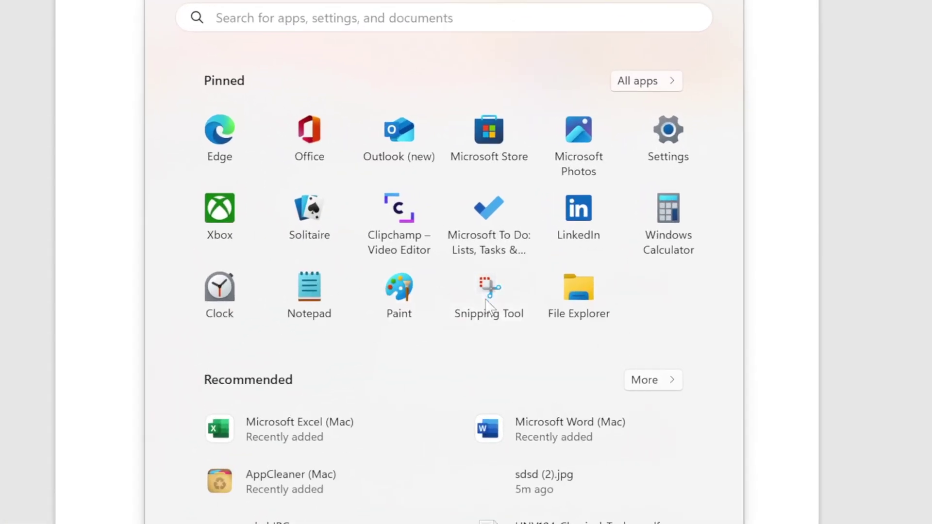
left_click(486, 300)
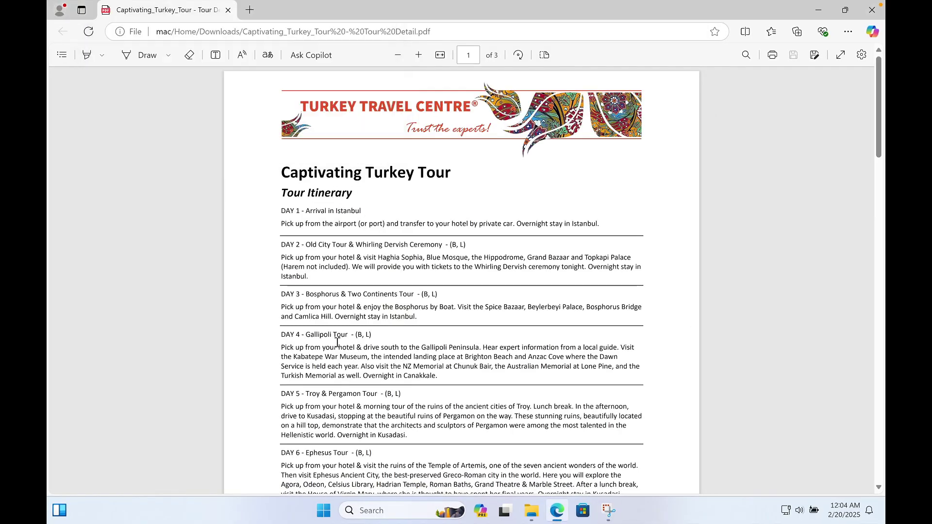
left_click(129, 33)
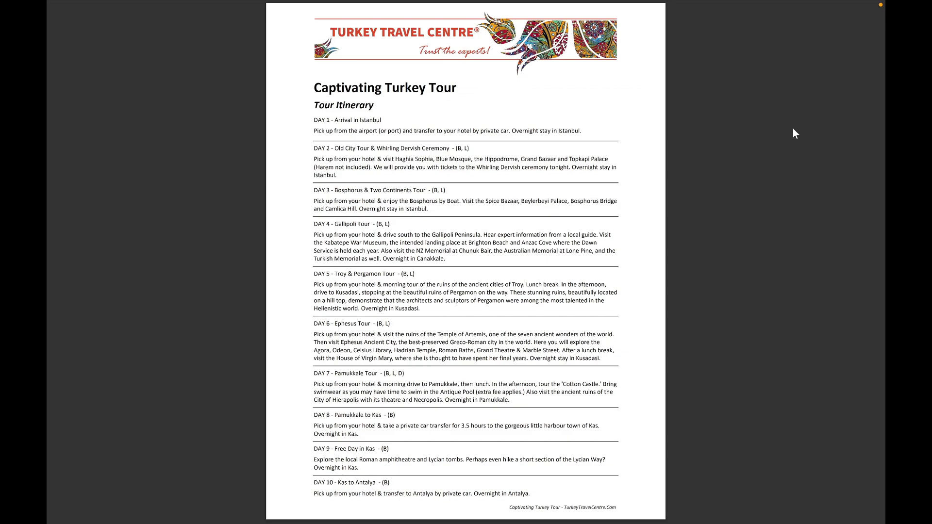
key("Escape")
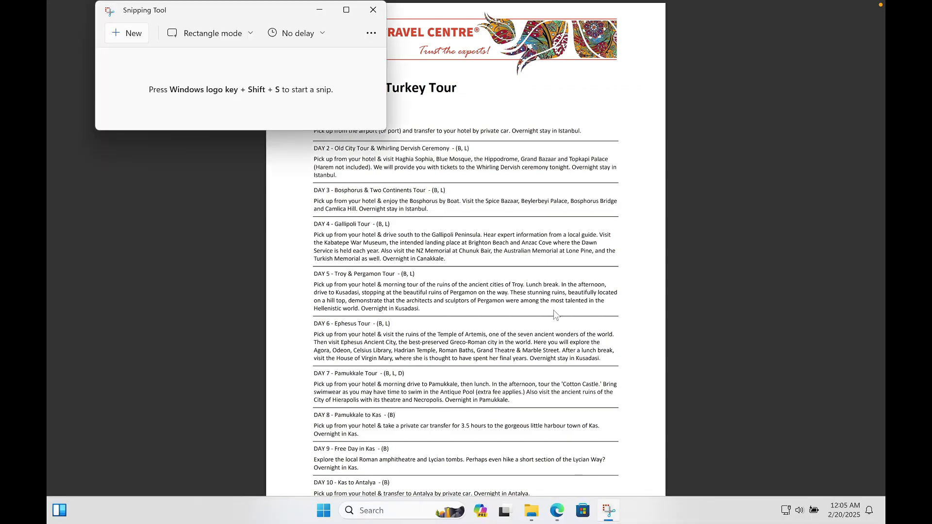
key("ctrl+n")
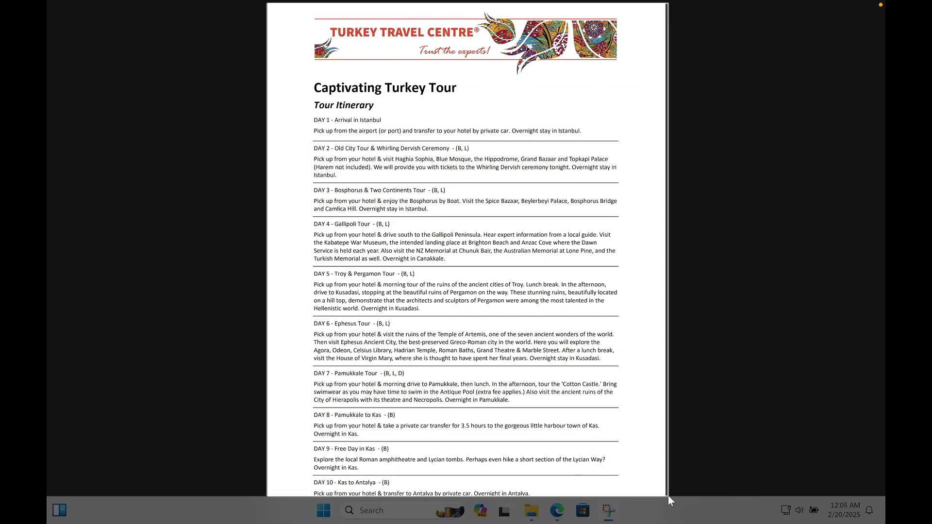
left_click_drag(668, 496, 668, 496)
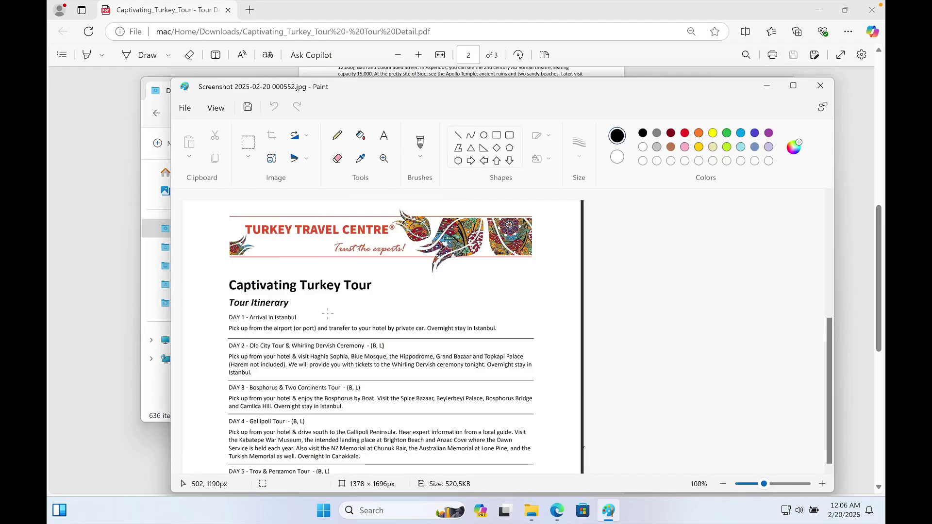
Scroll through the screenshot in Paint and zoom out to 50% to see the whole page.
scroll(333, 330, "down", 5)
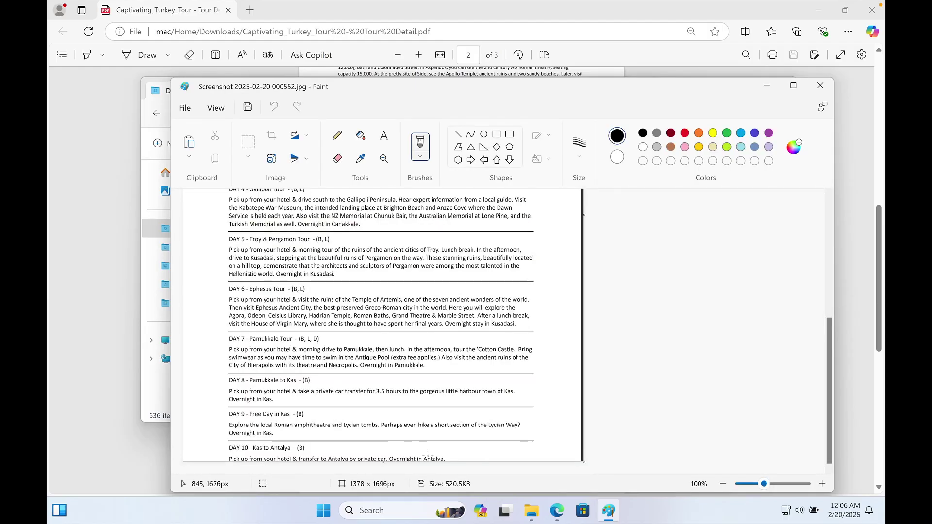
left_click(751, 483)
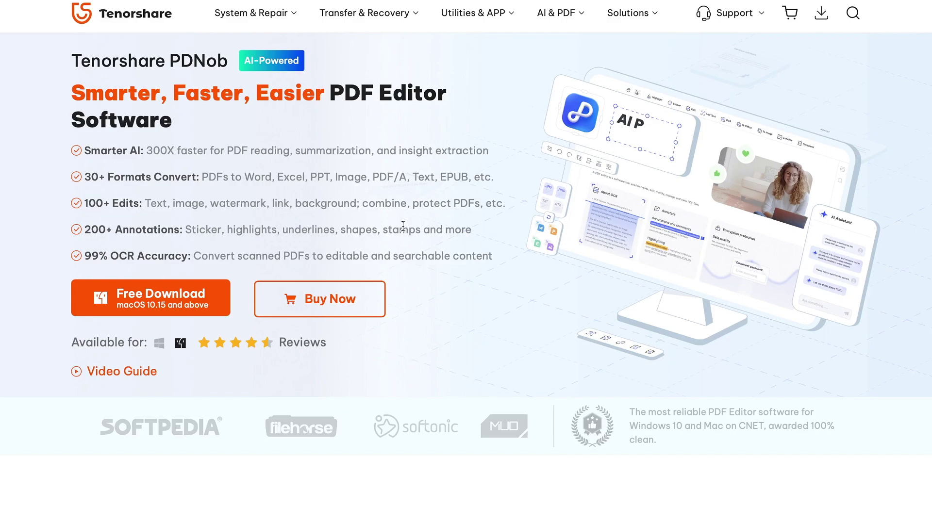
Scroll down the PDNob product page through its feature sections.
scroll(464, 277, "down", 8)
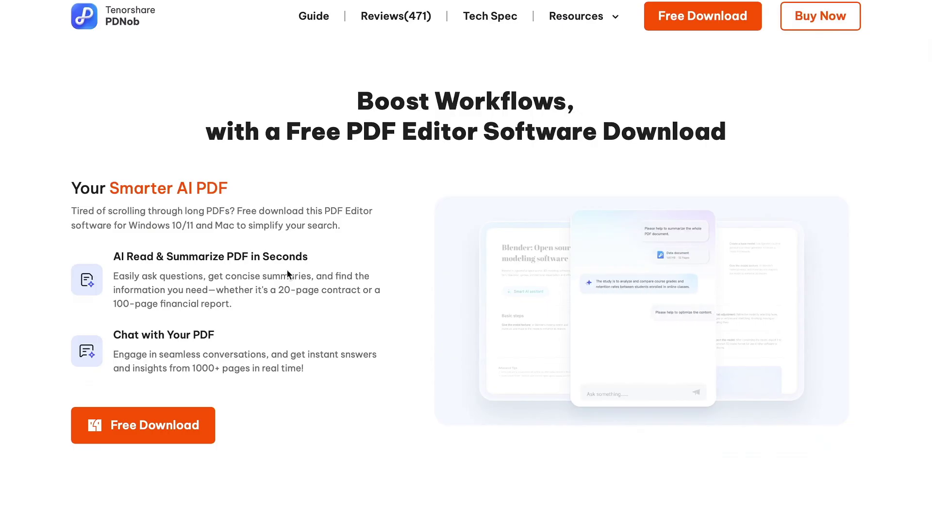
scroll(400, 332, "down", 8)
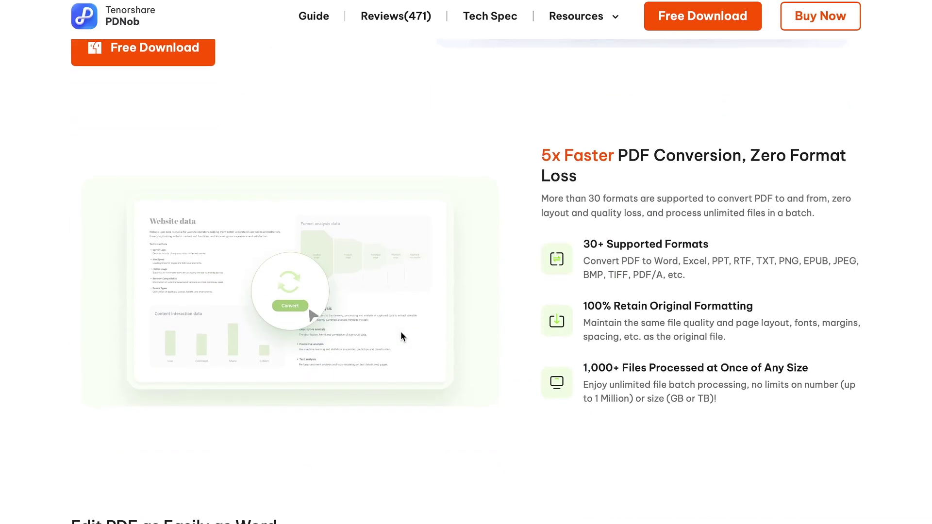
scroll(522, 212, "down", 9)
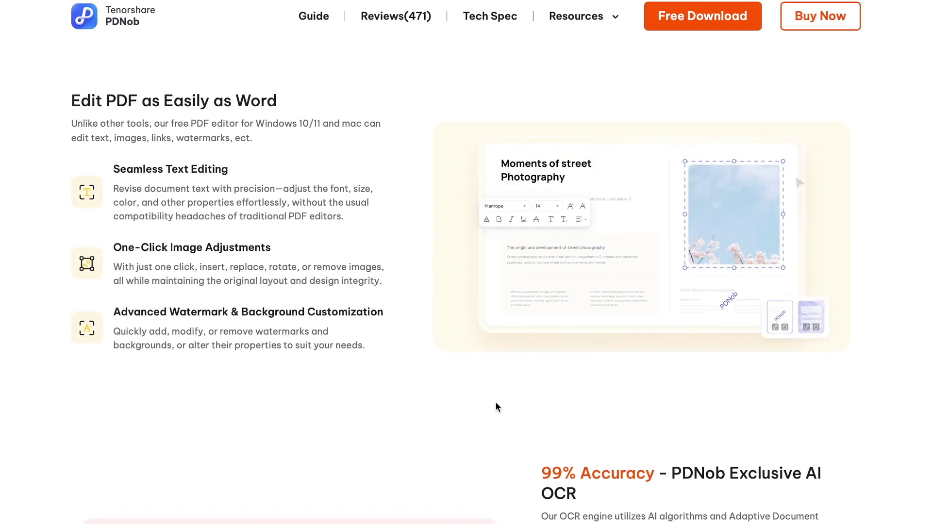
scroll(495, 401, "down", 7)
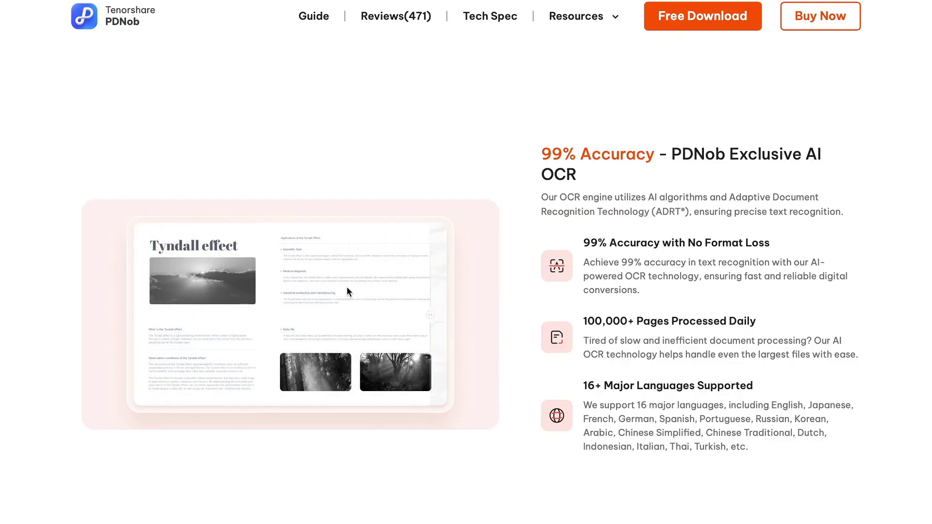
scroll(342, 301, "down", 5)
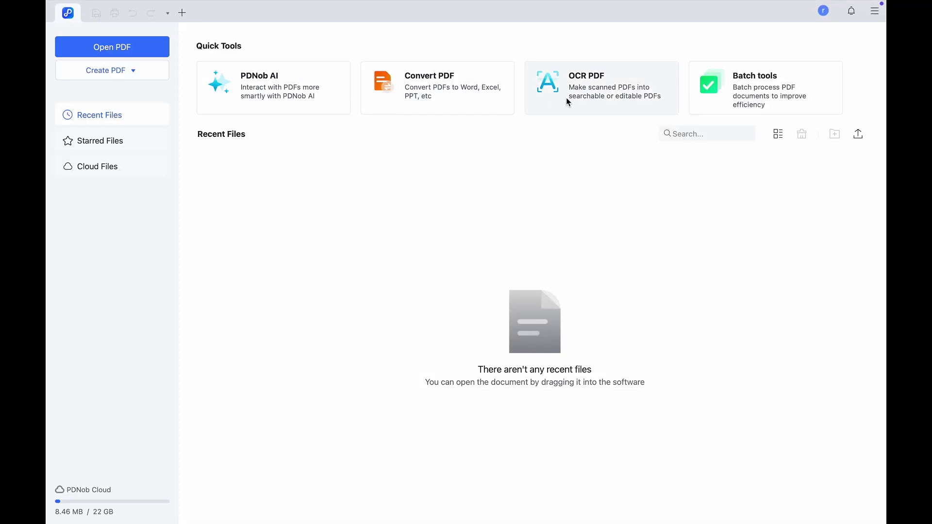
Convert UNV104-Classical-Turkey to JPG output, keeping the Source Directory as destination.
left_click(428, 91)
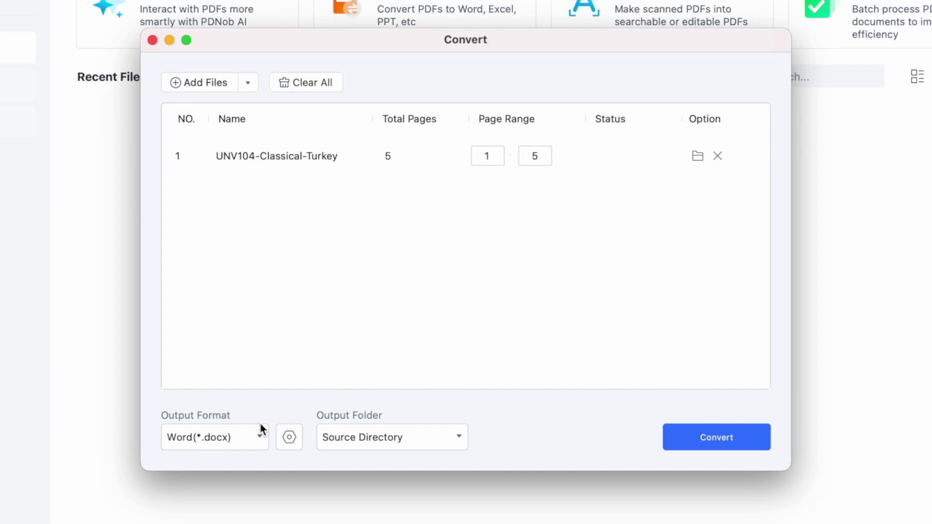
left_click(260, 437)
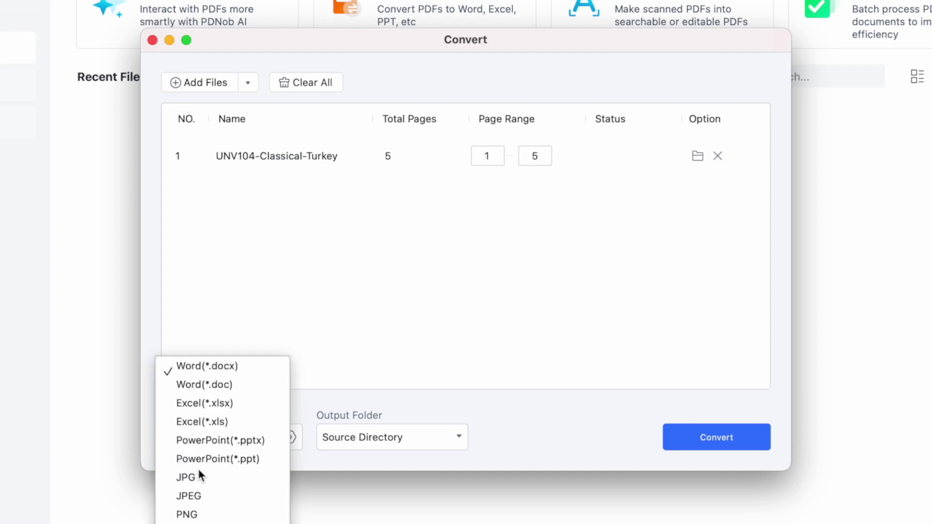
left_click(187, 477)
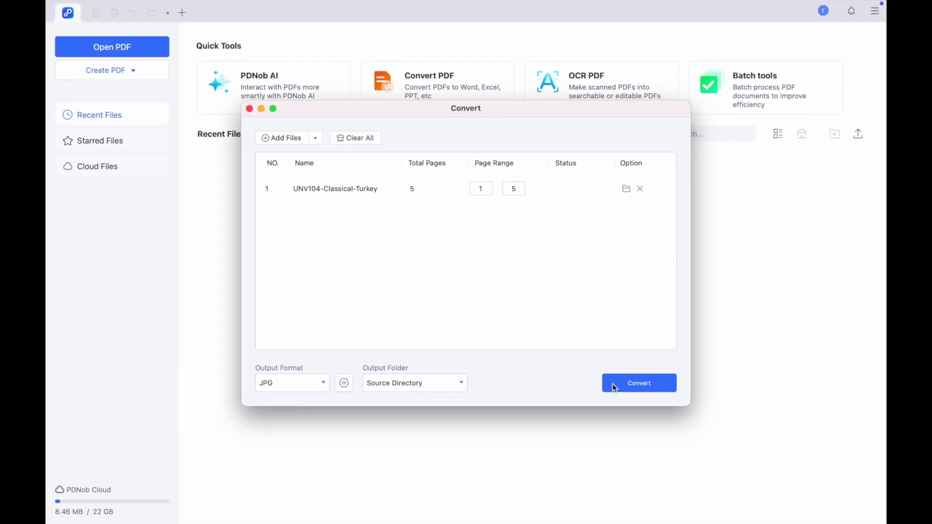
left_click(689, 437)
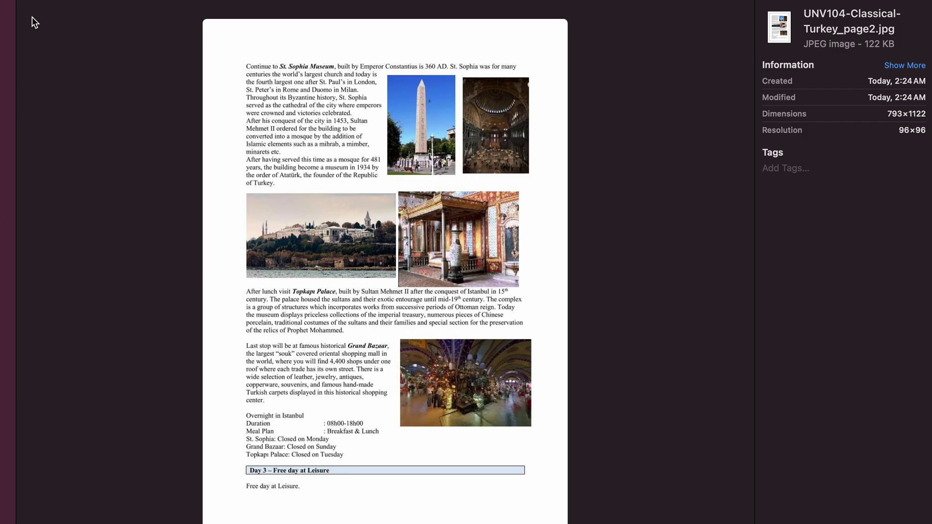
Step through the exported page JPGs in Preview, ending on UNV104-Classical-Turkey_page1.jpg.
key("Right")
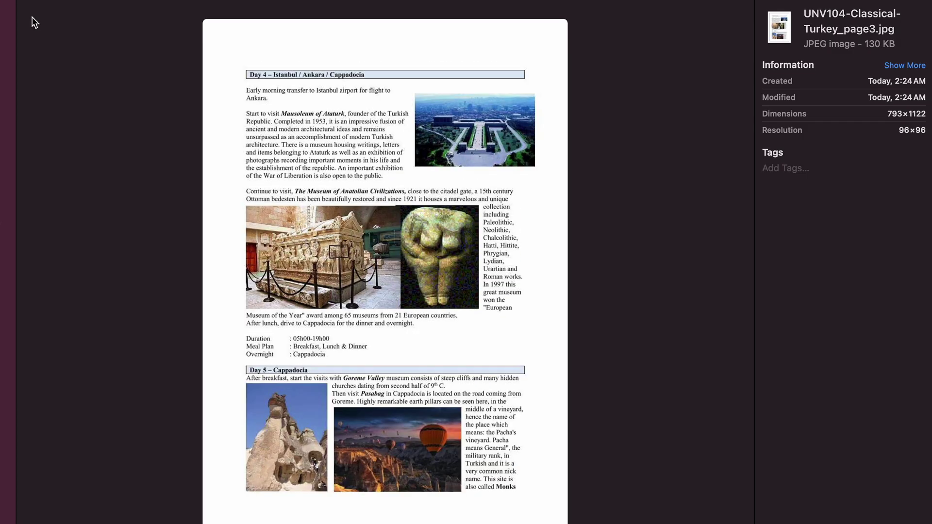
key("Right")
key("Right")
key("Left")
key("Left")
key("Left")
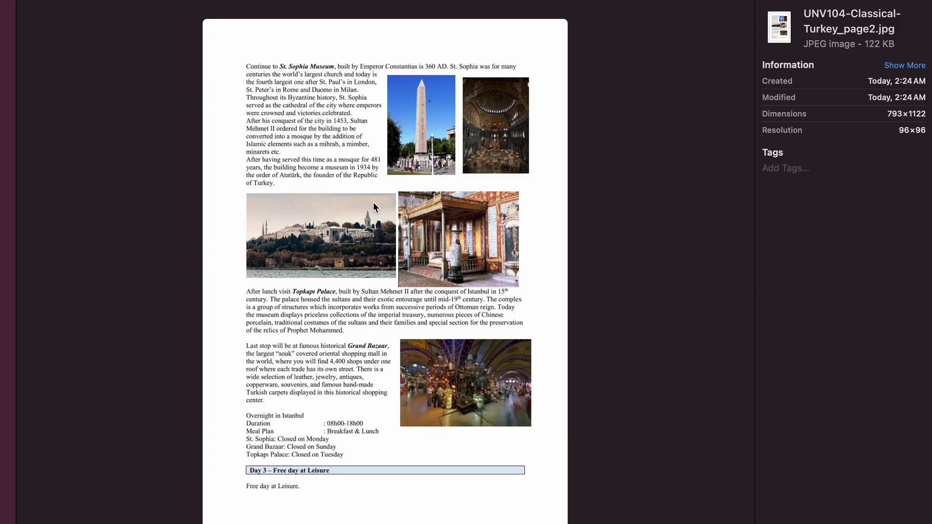
scroll(373, 206, "up", 5)
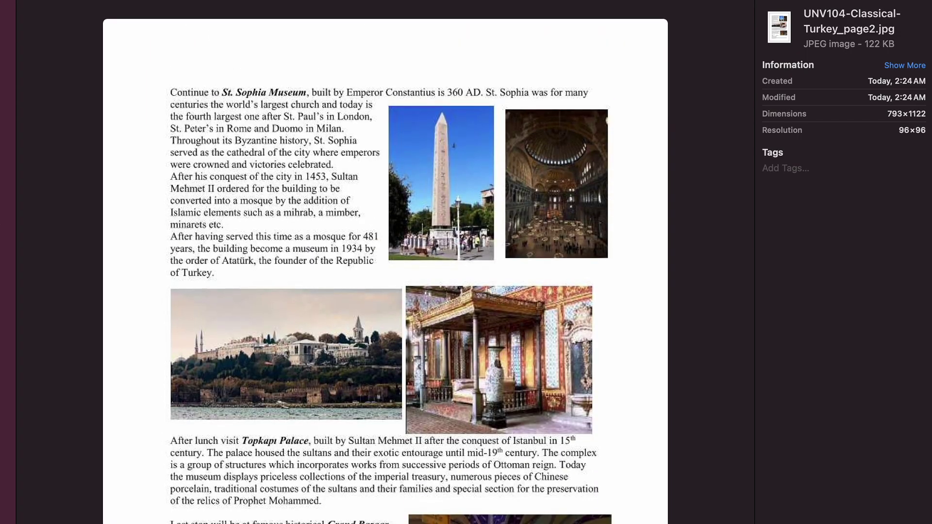
key("Left")
scroll(285, 295, "up", 3)
scroll(286, 293, "down", 3)
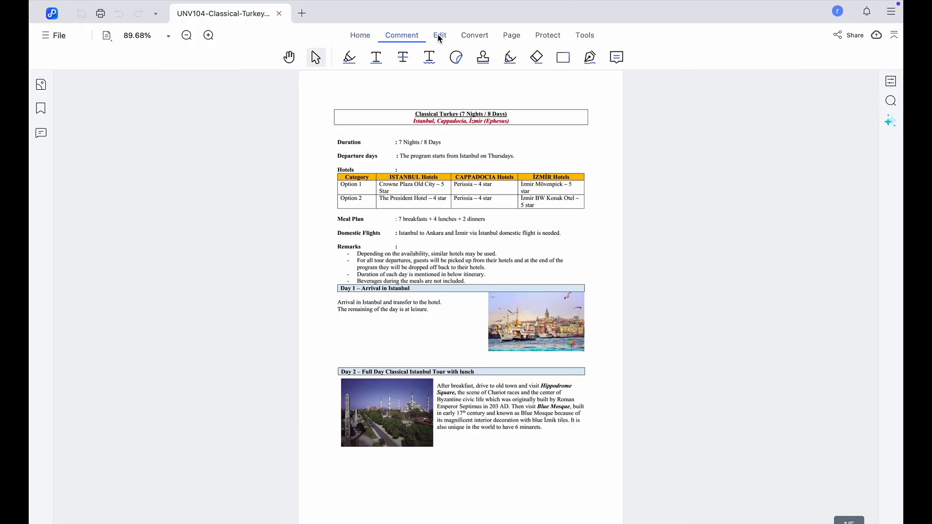
Look over PDNob's Edit, Convert and Protect tabs, returning to Edit.
left_click(440, 35)
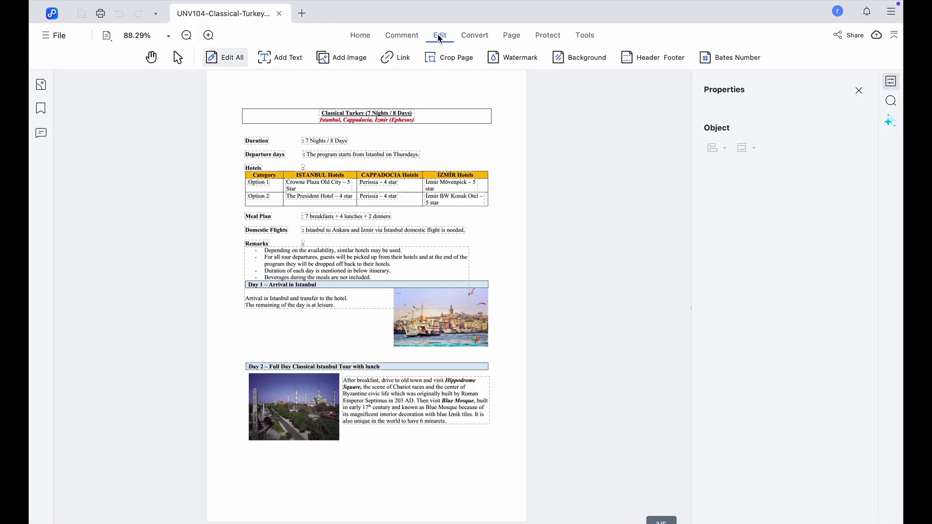
left_click(479, 36)
left_click(549, 35)
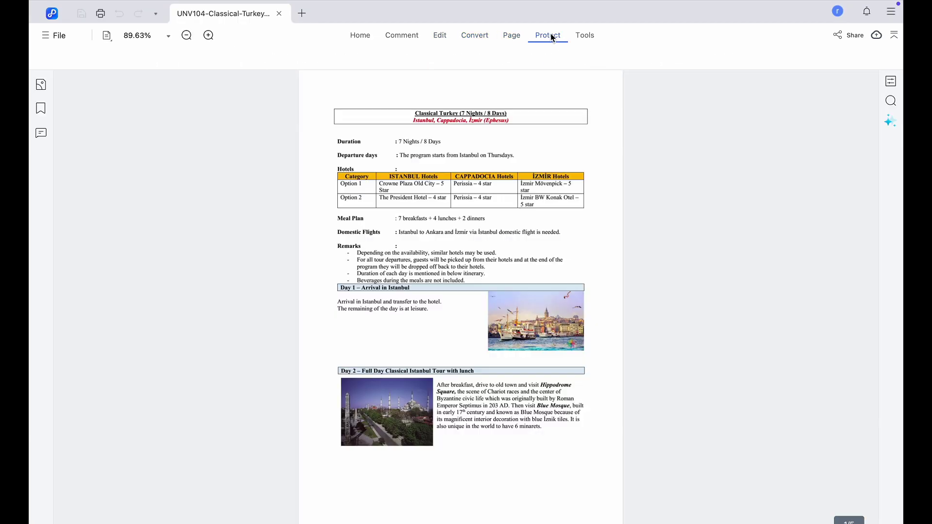
left_click(443, 39)
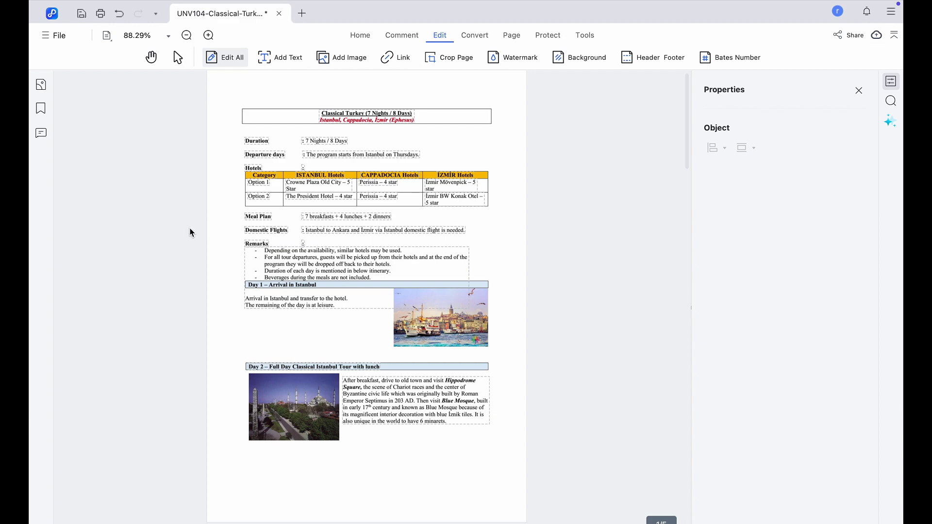
scroll(188, 216, "up", 5)
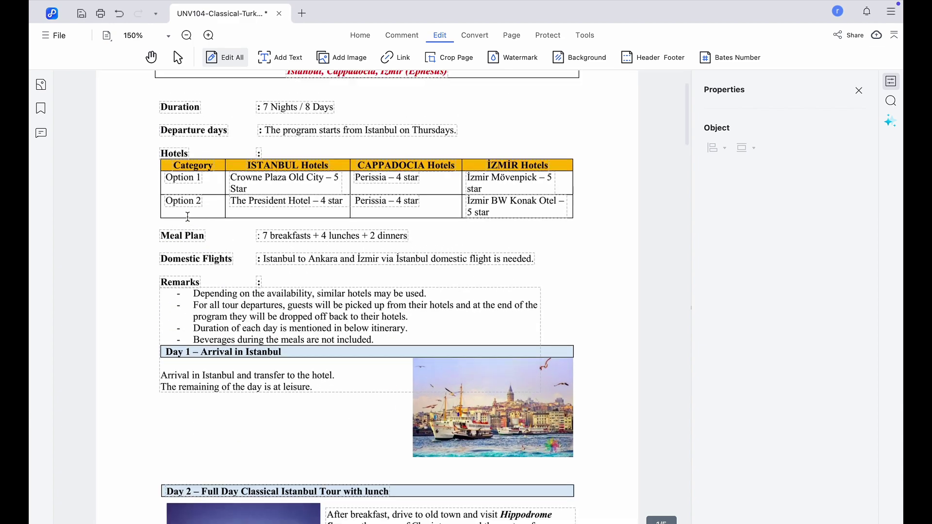
Highlight the whole Domestic Flights line in red with the Comment tab's Highlight tool.
left_click(401, 36)
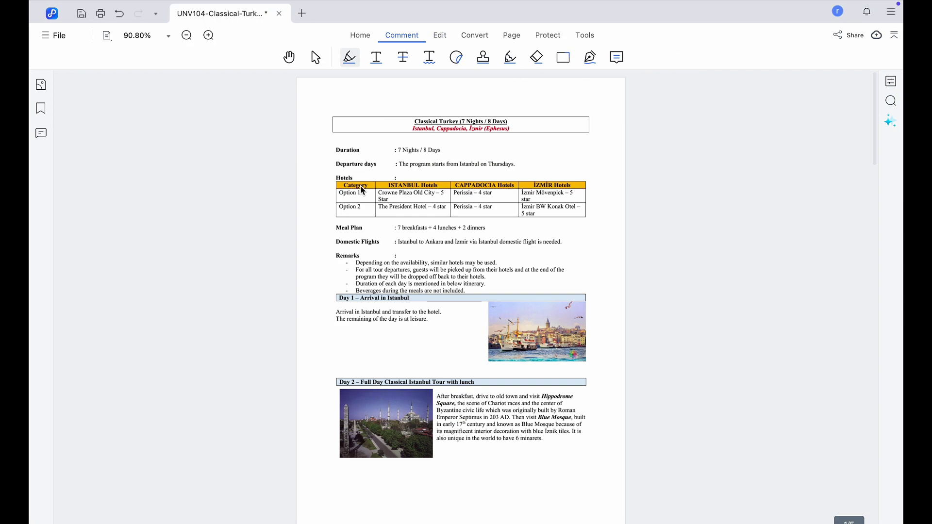
left_click_drag(398, 242, 562, 246)
left_click_drag(395, 242, 562, 246)
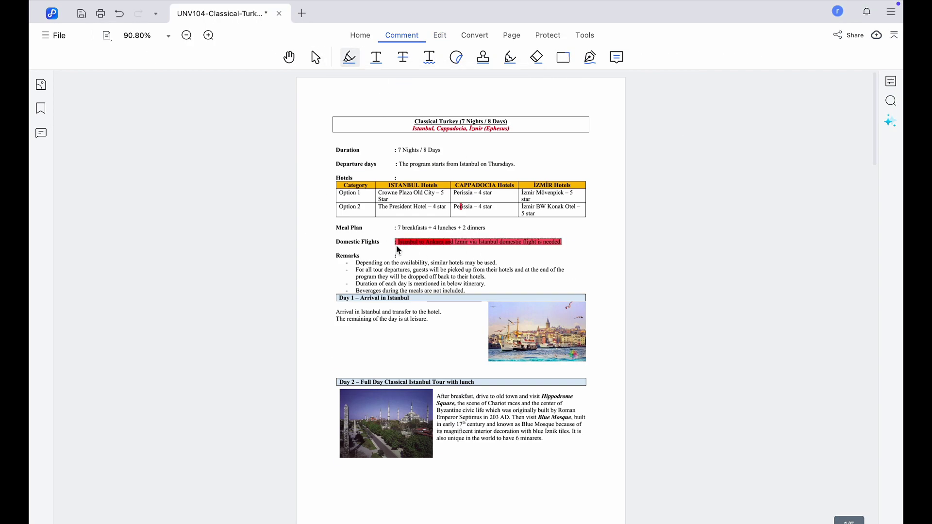
scroll(561, 238, "up", 5)
scroll(560, 239, "up", 1)
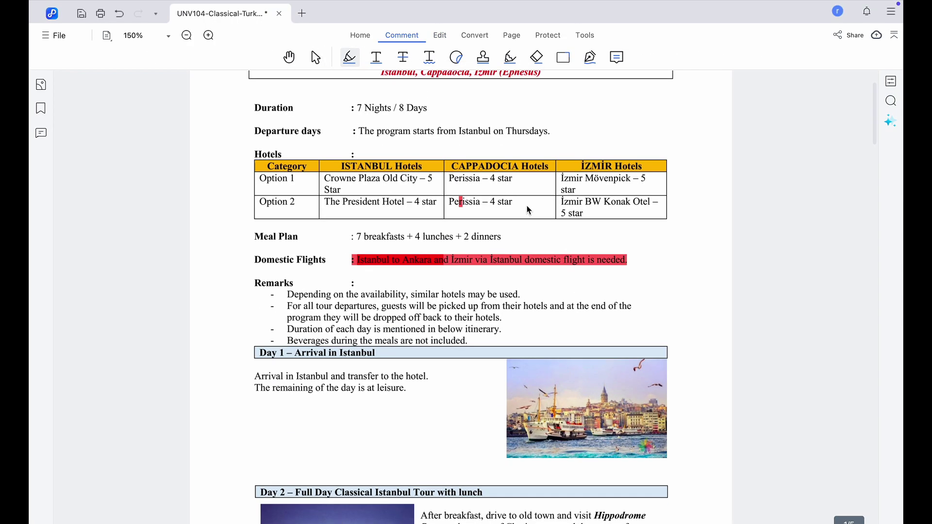
left_click(440, 37)
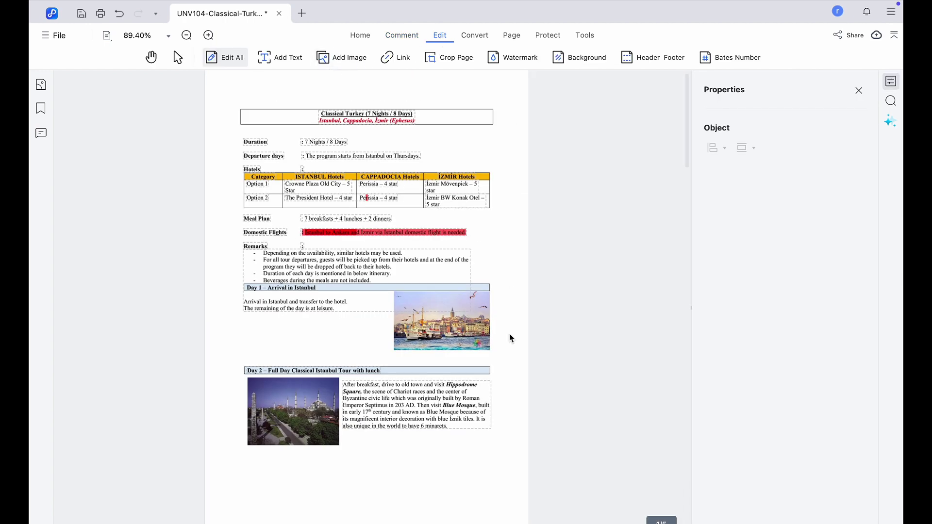
Enlarge the Istanbul photo on page 1 by dragging its bottom-left corner outward.
left_click(449, 341)
left_click(393, 352)
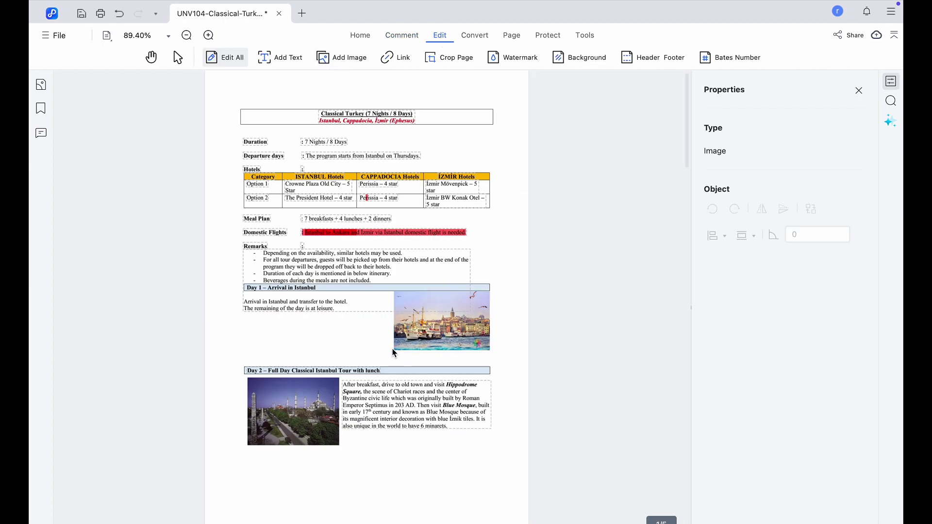
left_click(413, 345)
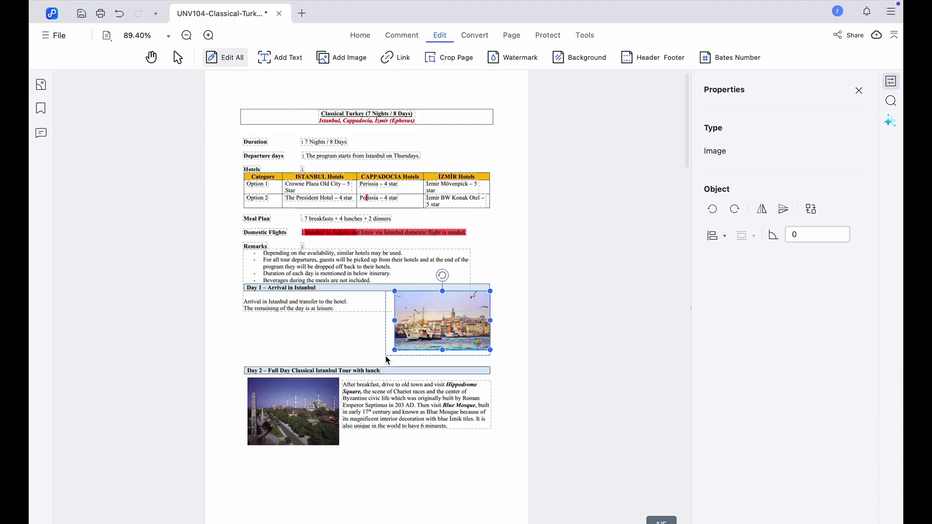
left_click_drag(394, 350, 377, 361)
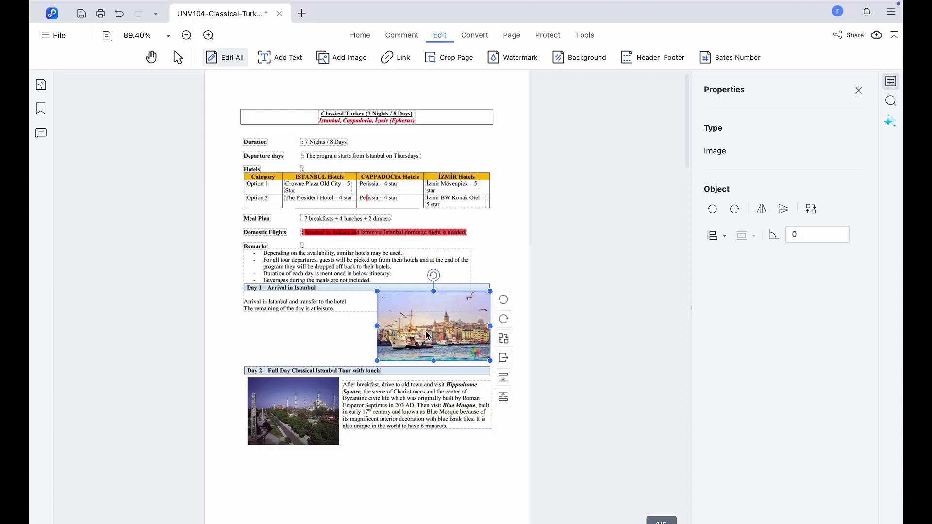
Browse the Convert, Page, Tools and Protect tabs, ending on Convert.
left_click(475, 36)
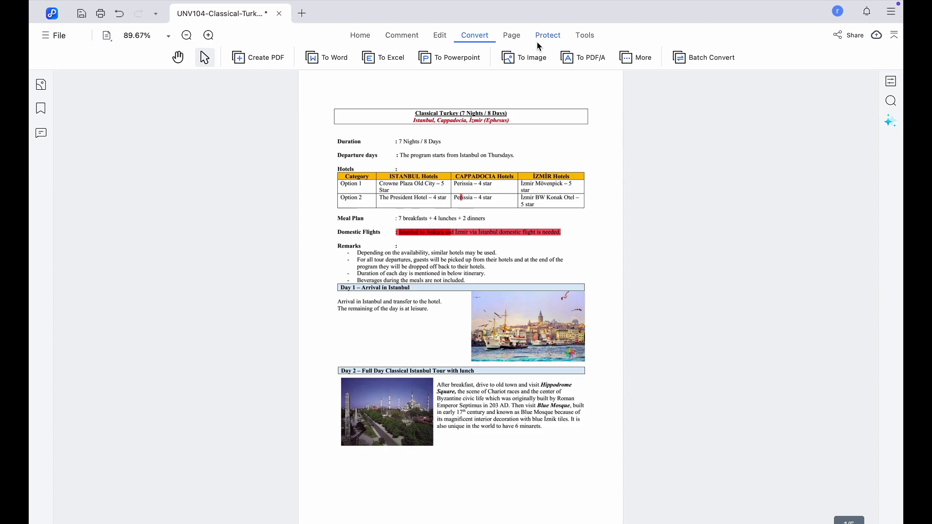
left_click(513, 36)
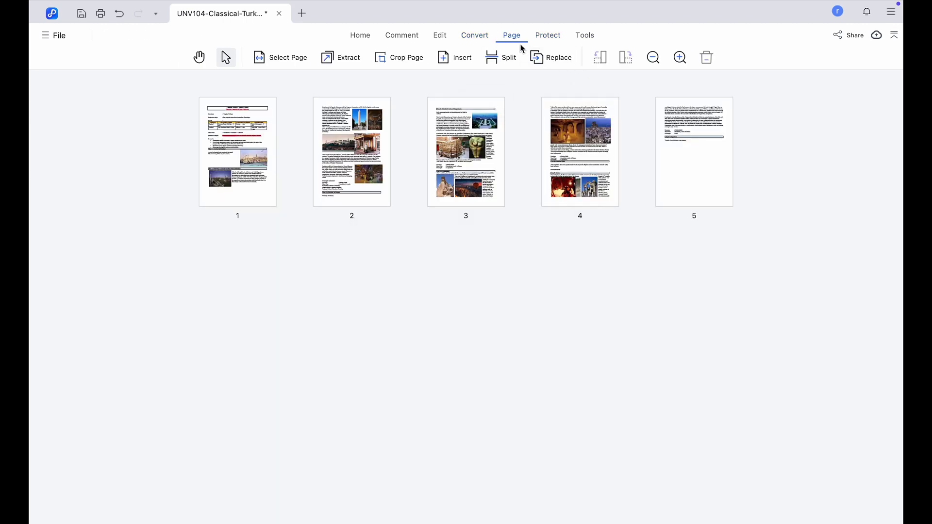
left_click(584, 35)
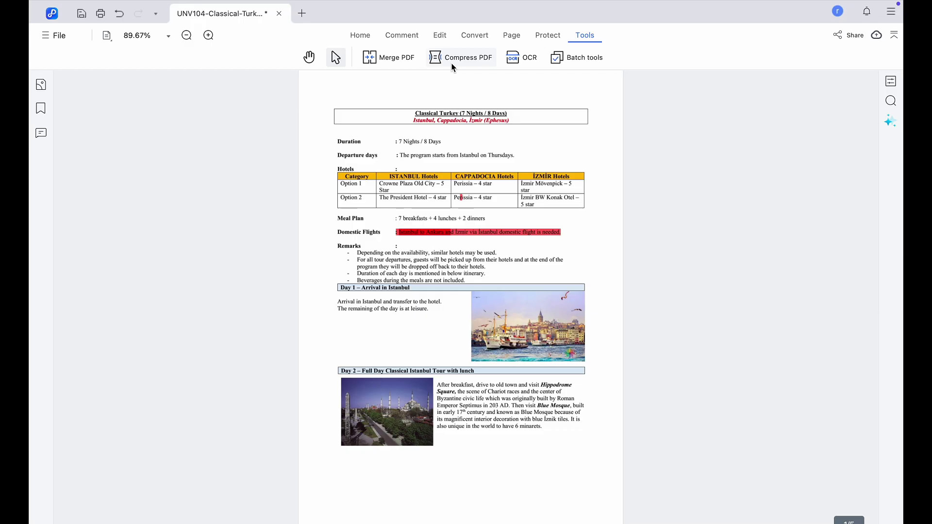
left_click(511, 36)
left_click(547, 35)
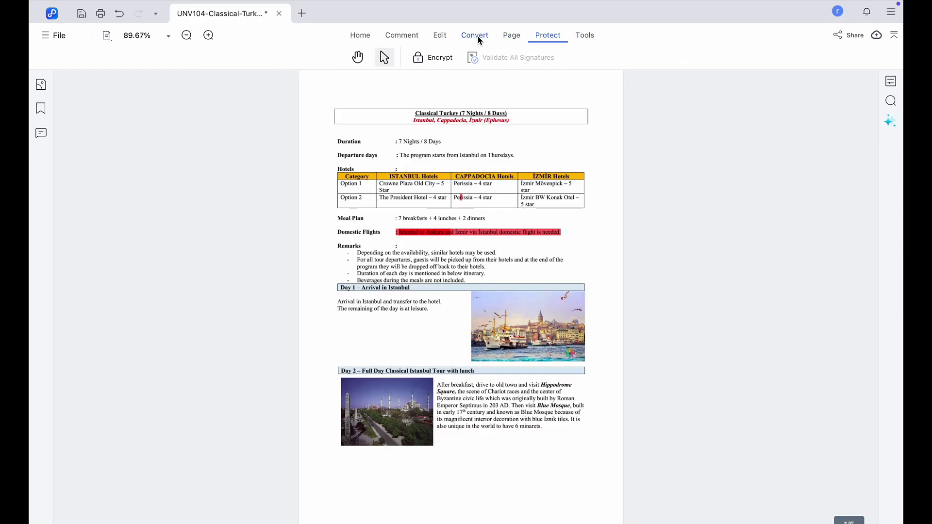
left_click(474, 35)
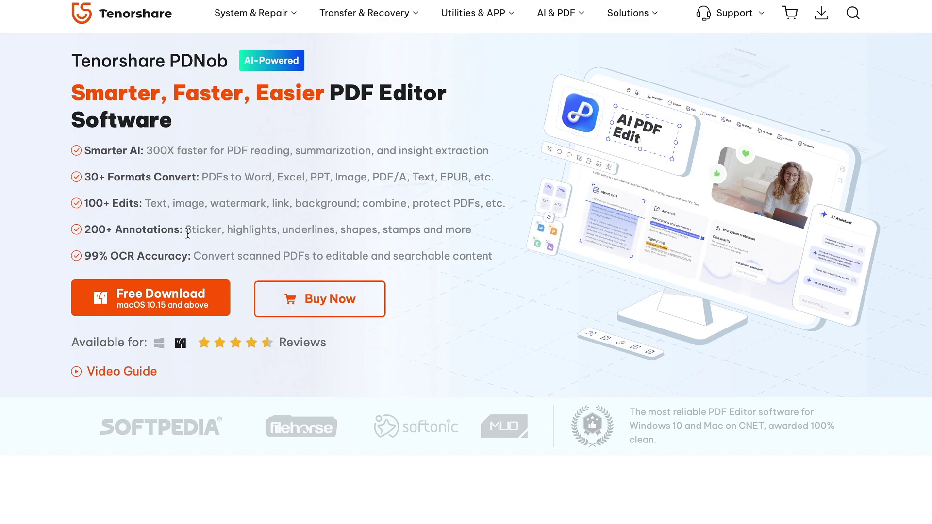
Scroll the product page past Boost Workflows and 5x Faster PDF Conversion sections.
scroll(409, 226, "down", 9)
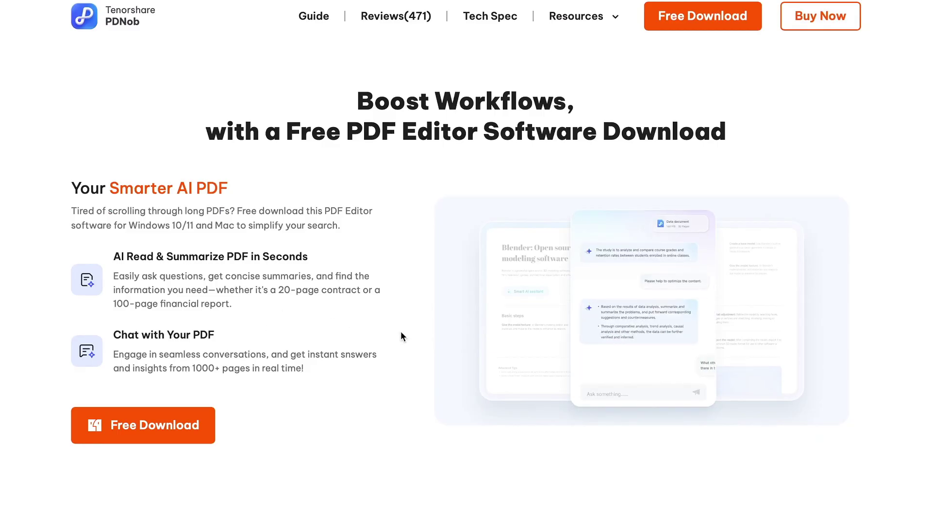
scroll(401, 335, "down", 8)
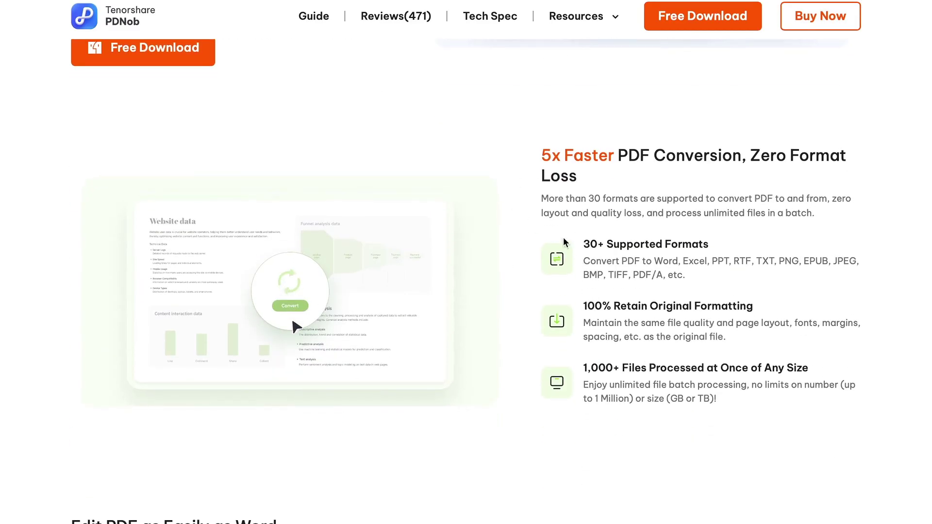
scroll(548, 271, "down", 9)
scroll(547, 271, "up", 1)
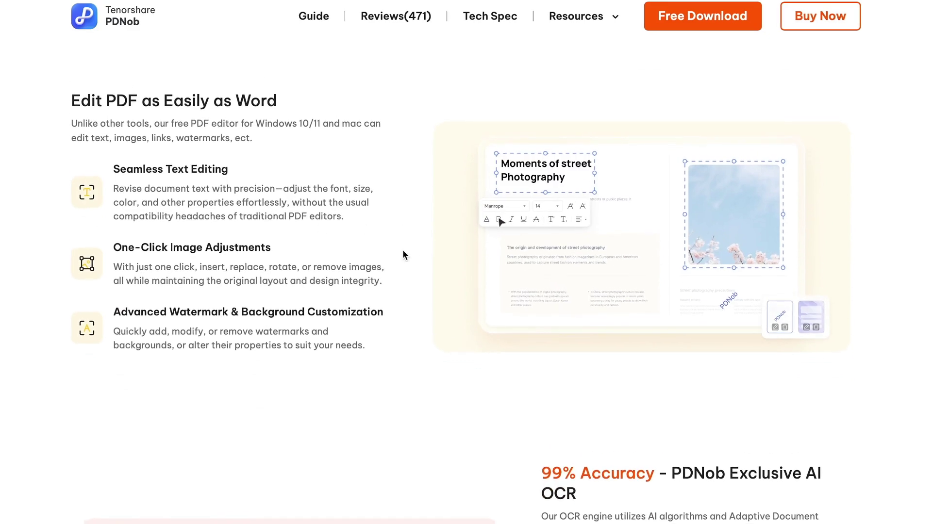